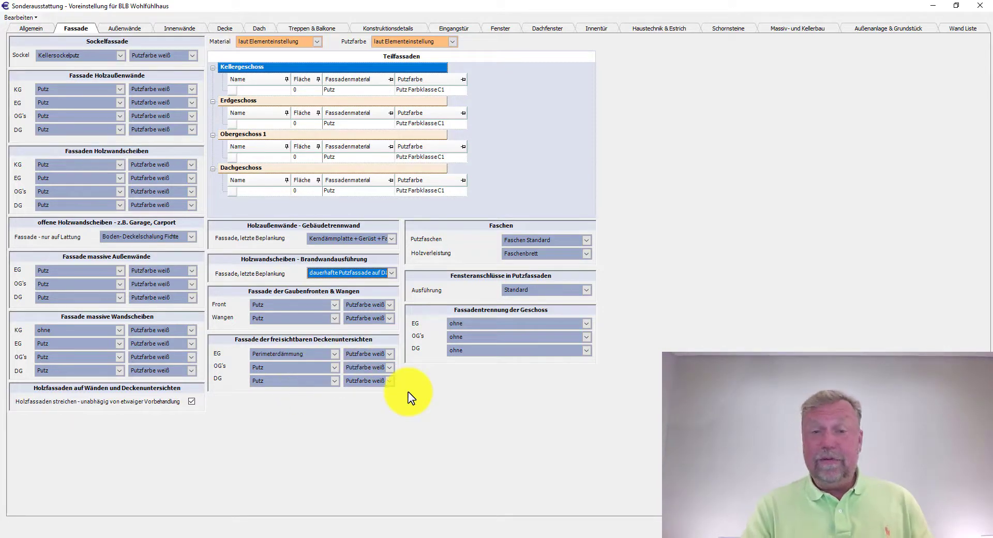
Bring the Vi-Plan floor plan EFH_101 (Erdgeschoß) to the front
click(442, 534)
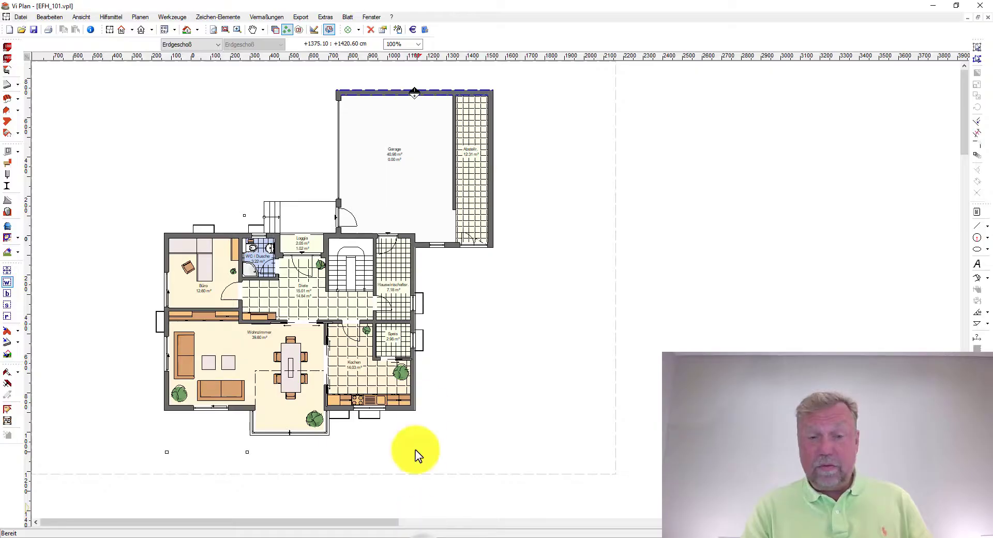
Generate the 3D display of house EFH_101 and switch to the finished 3D view
click(342, 316)
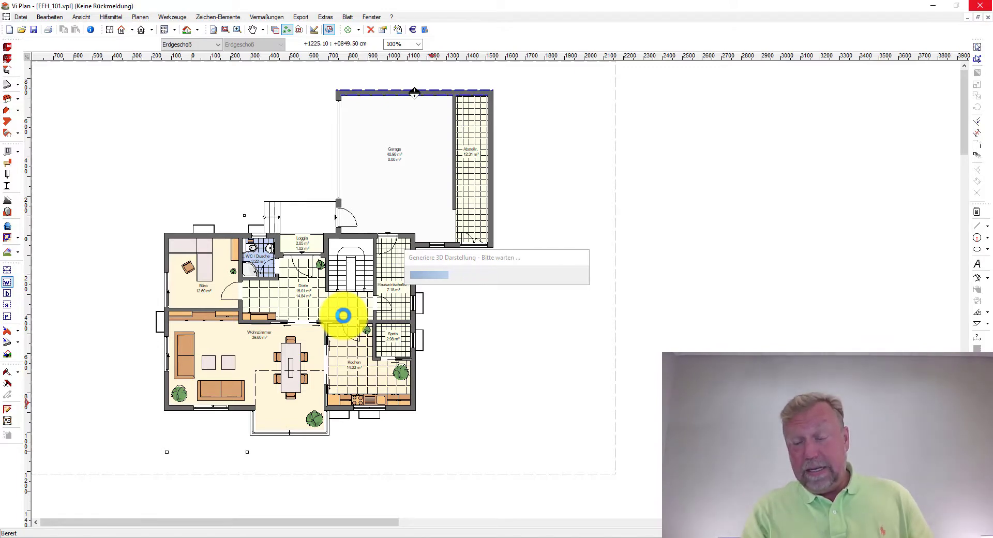
click(496, 532)
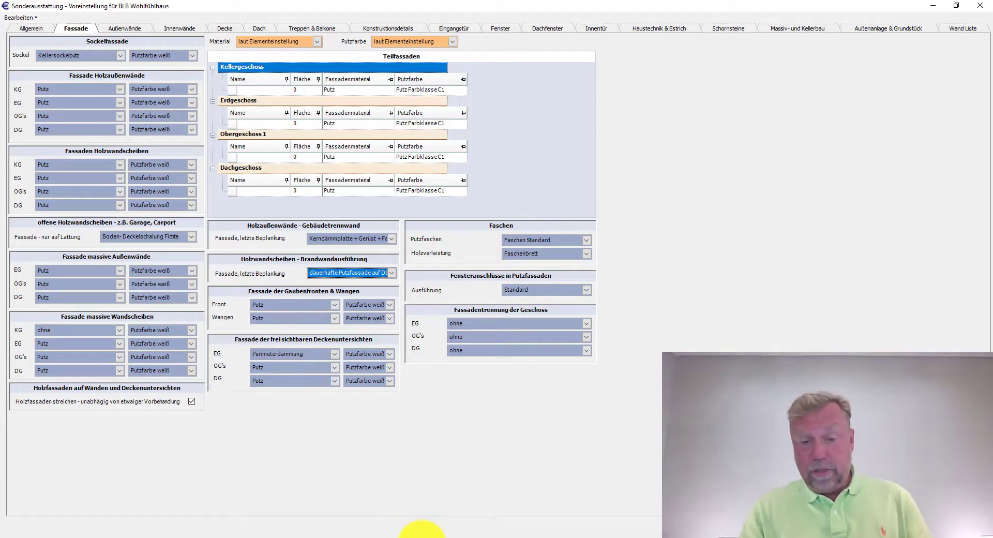
click(418, 535)
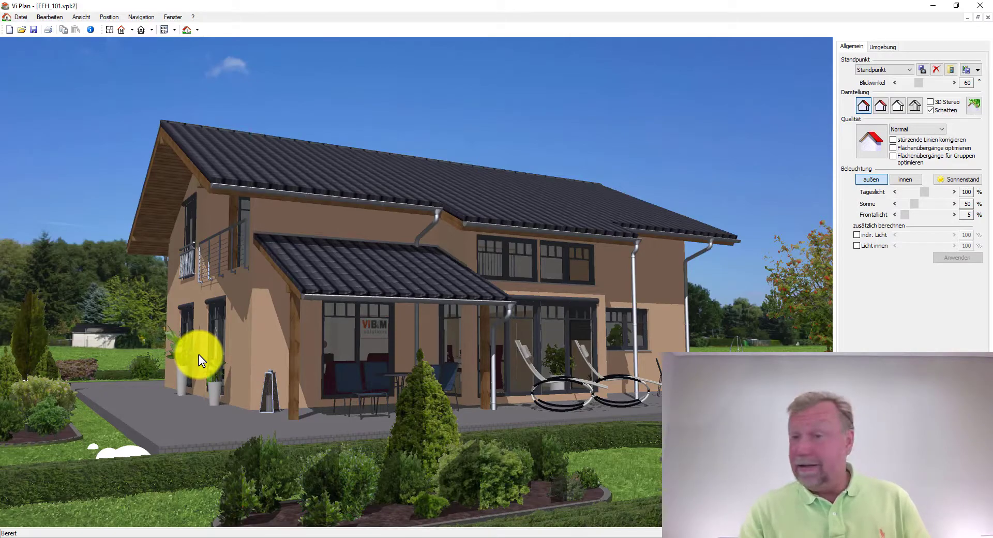
Orbit the 3D house to the garage and carport side and zoom out
mouse_move(198, 354)
mouse_down()
mouse_move(305, 366)
mouse_move(308, 428)
mouse_move(334, 303)
mouse_move(286, 237)
mouse_up()
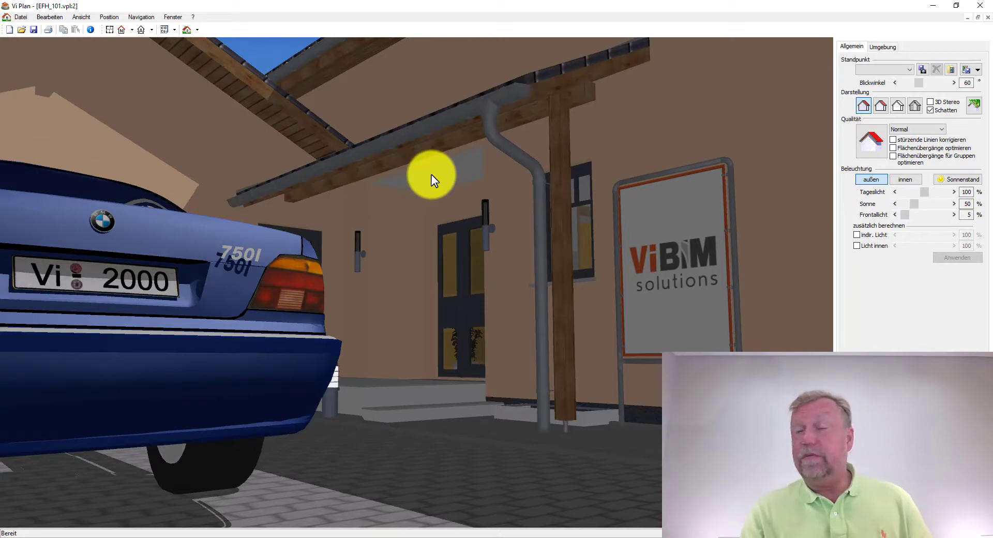
drag(431, 175, 472, 432)
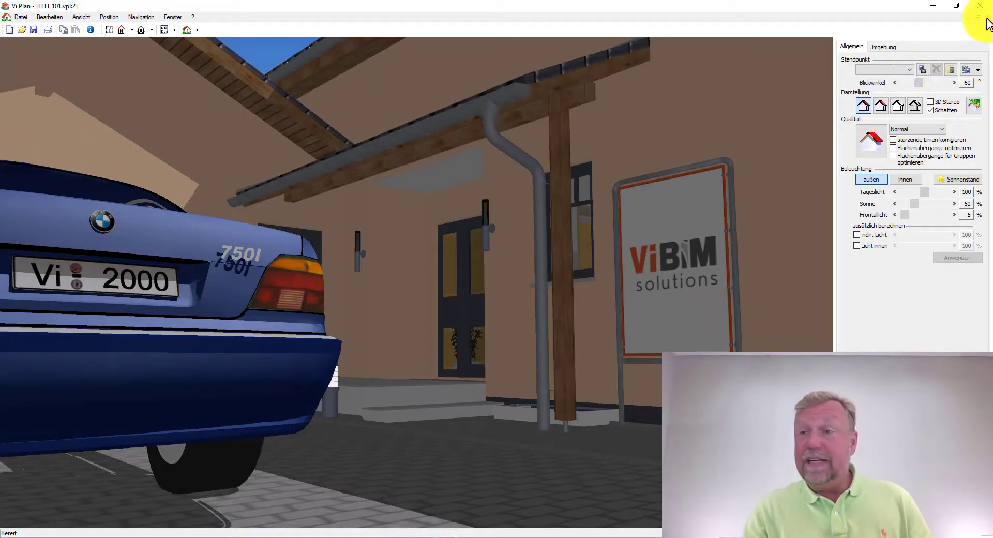
Close the 3D view and keep the living-room Terrassentür's Fasche Ausführung at 'ohne Fasche'
click(987, 17)
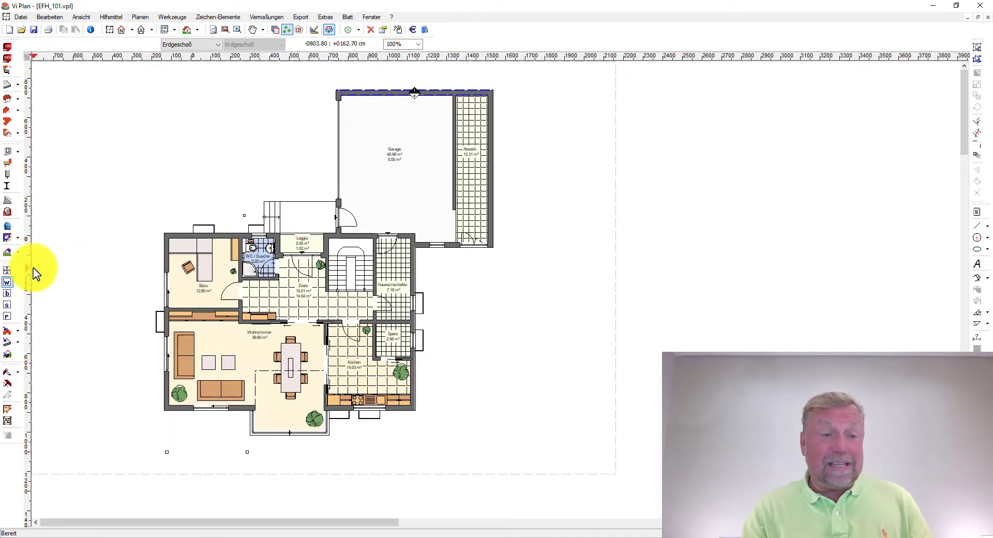
click(166, 347)
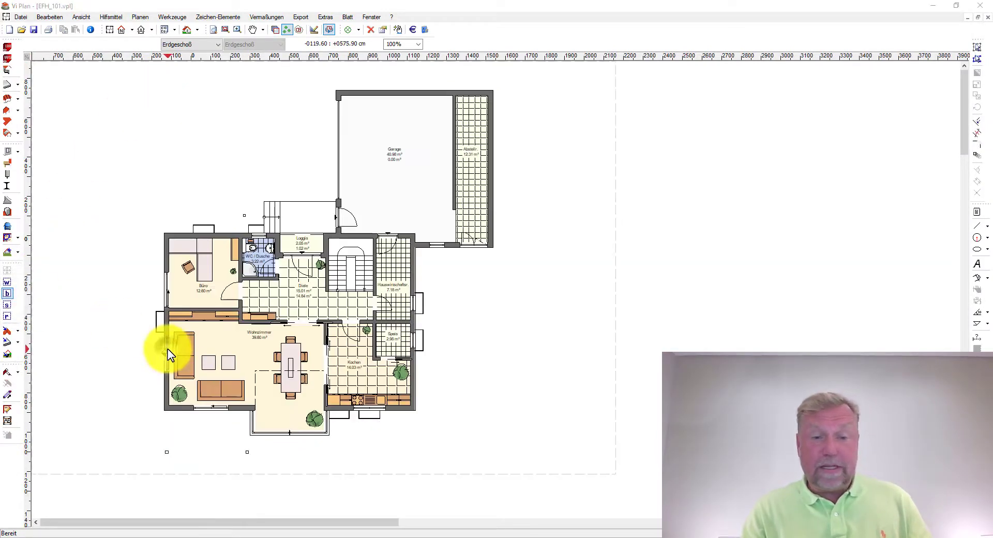
double_click(184, 351)
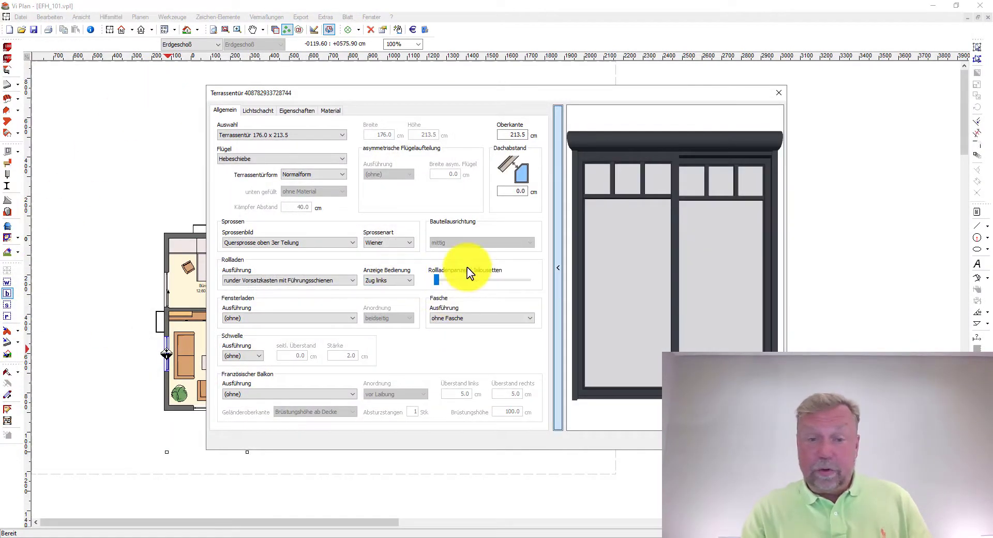
click(491, 318)
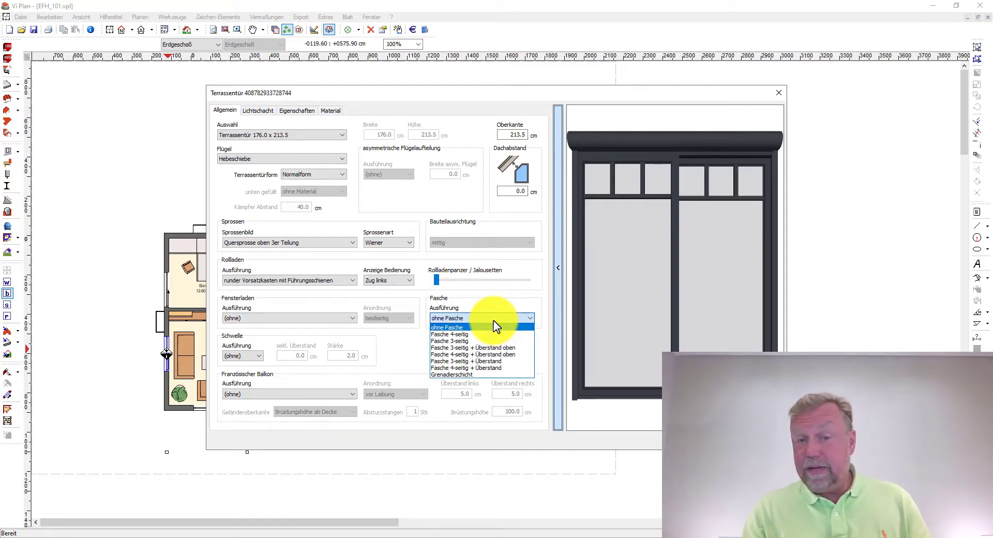
click(495, 325)
key(Return)
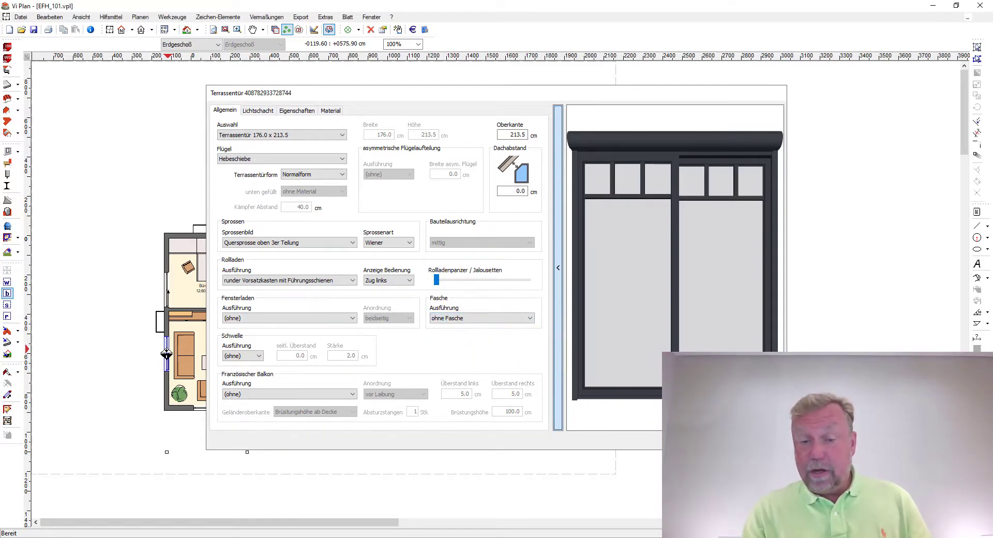
click(492, 533)
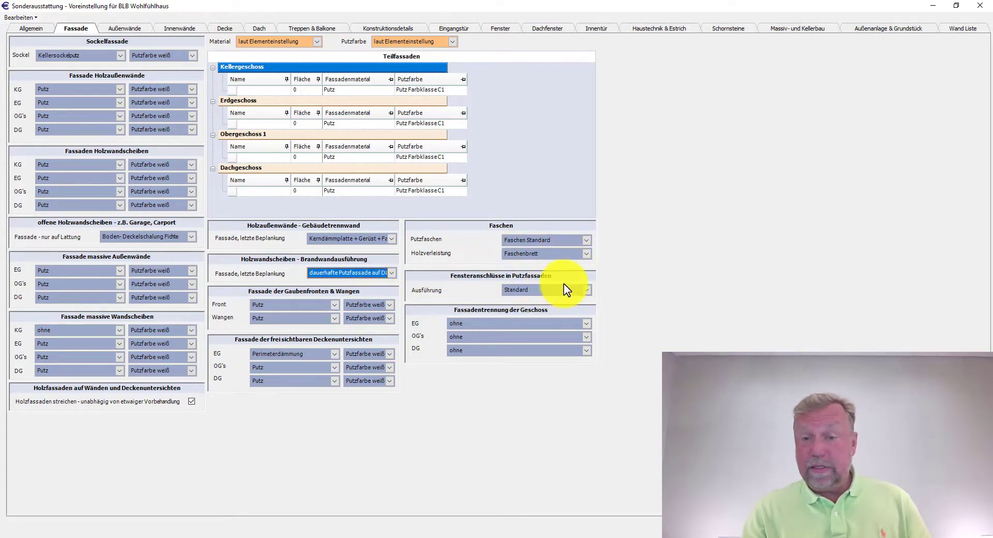
click(587, 293)
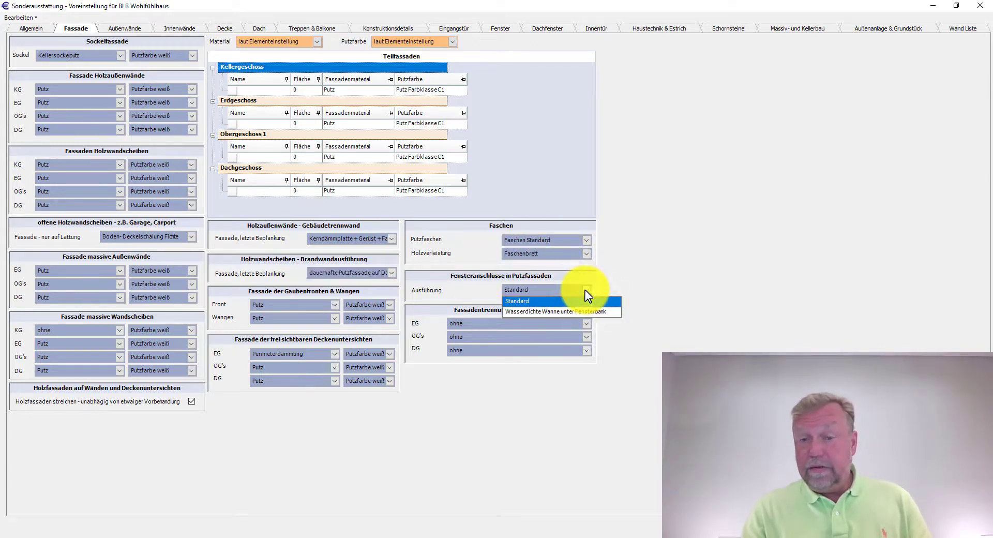
click(586, 290)
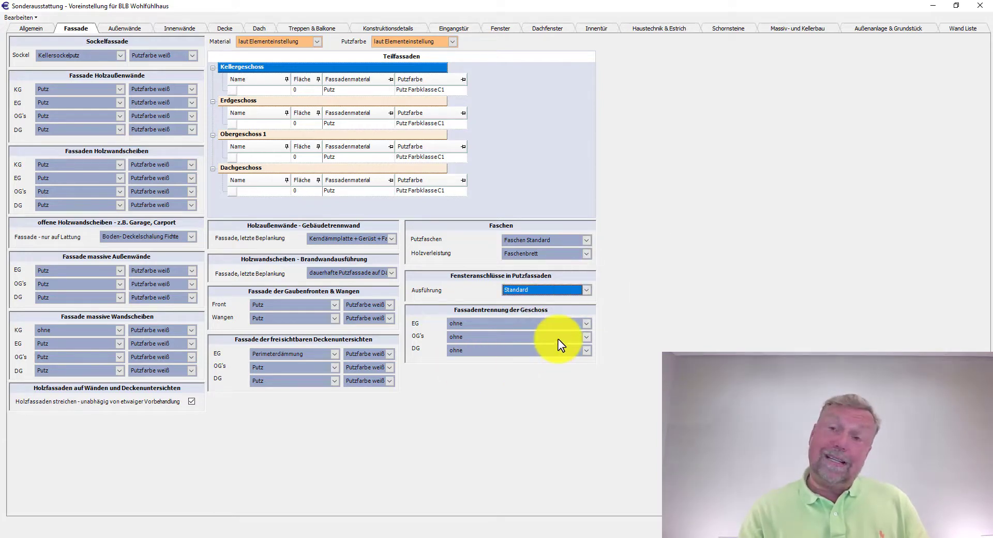
click(586, 336)
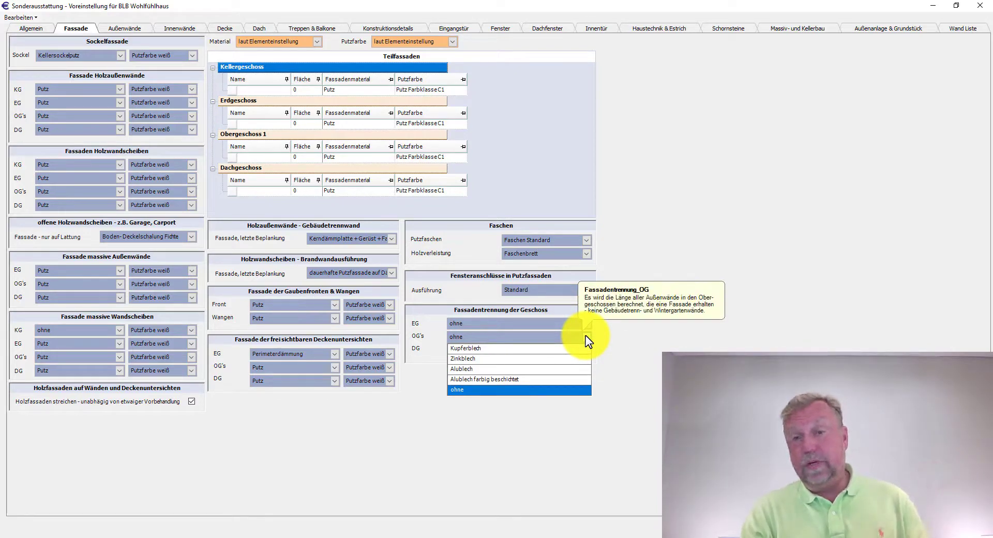
click(586, 337)
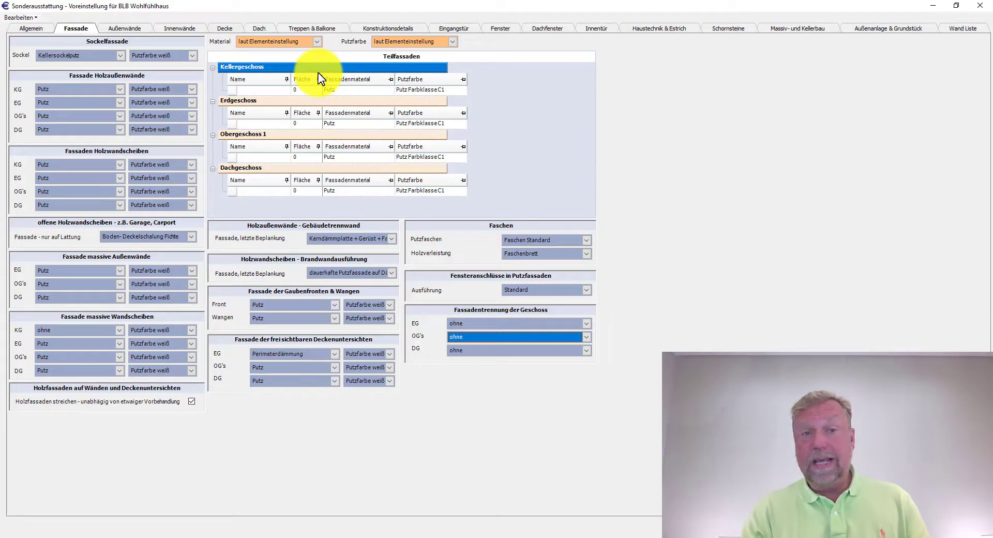
Check the Erdgeschoss Putzfarbe and Kellergeschoss Fassadenmaterial options in Teilfassaden
click(421, 122)
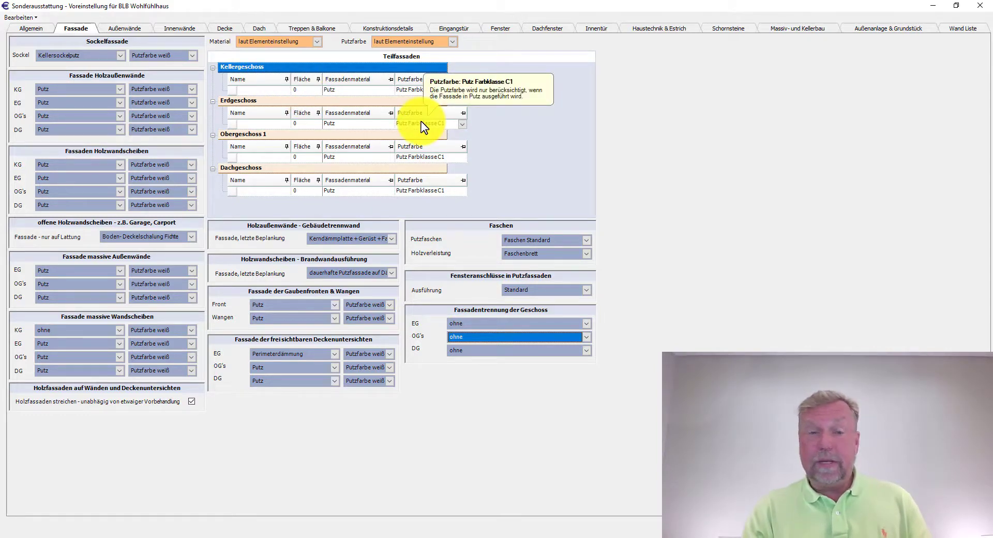
click(391, 91)
click(392, 91)
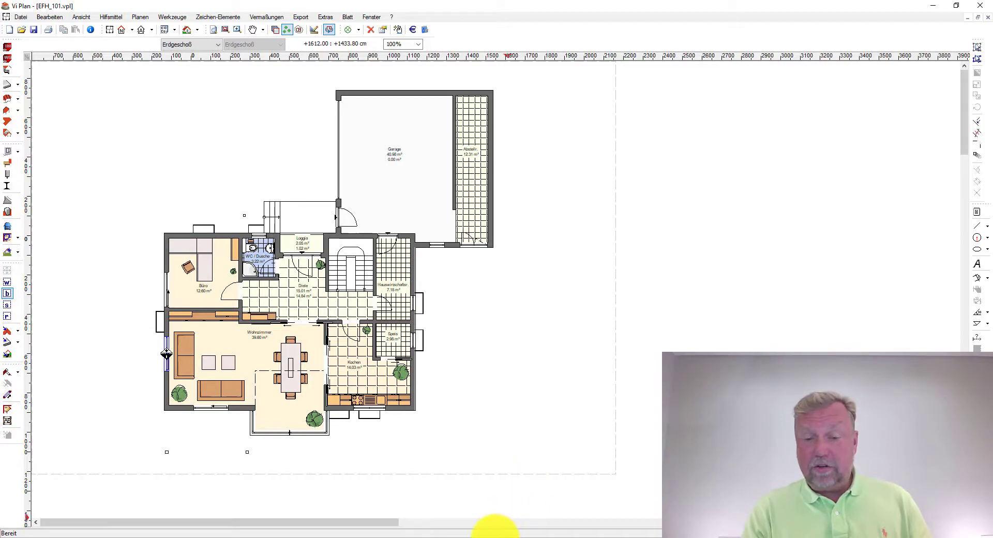
Keep the global facade Material at 'laut Elementeinstellung' and close the Sonderausstattung window
mouse_move(495, 532)
click(494, 517)
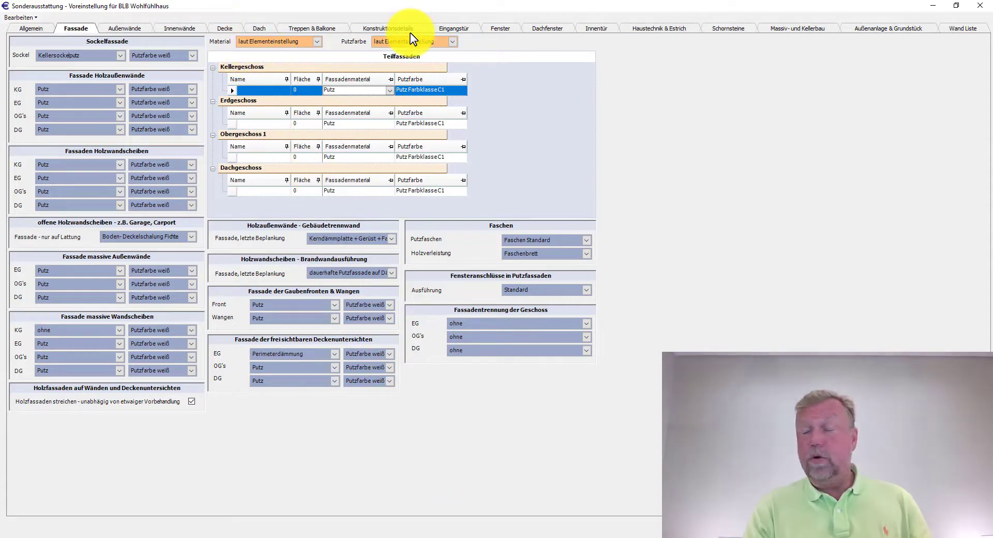
click(317, 44)
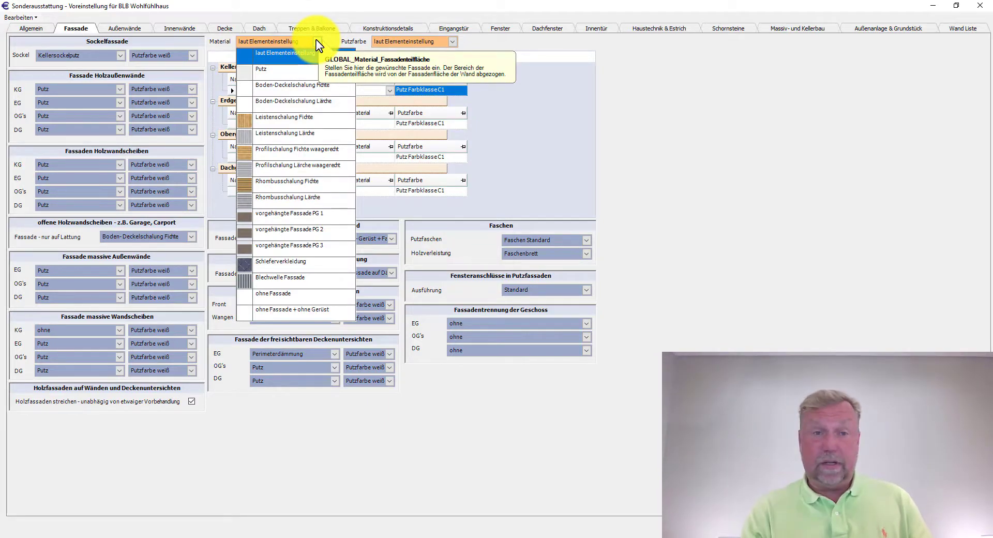
click(317, 43)
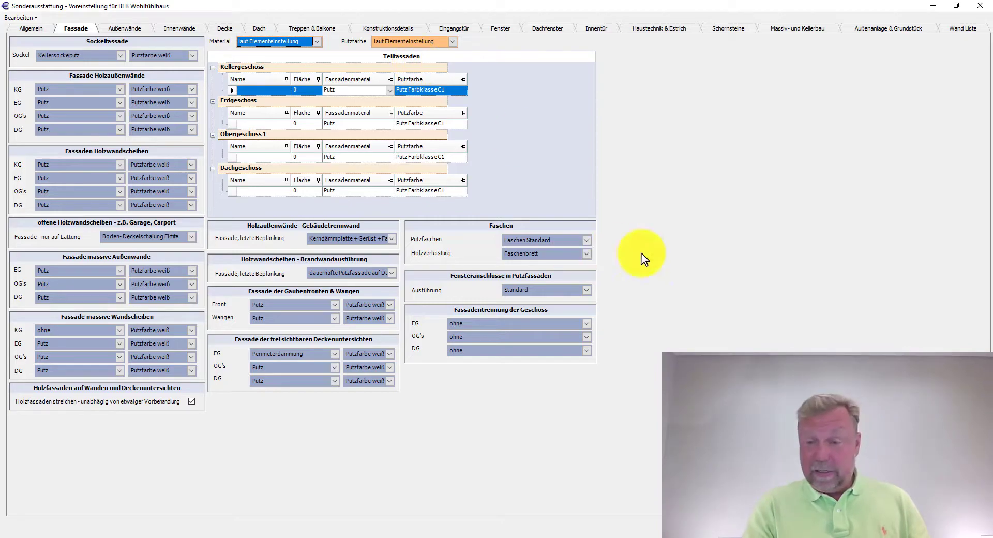
click(879, 526)
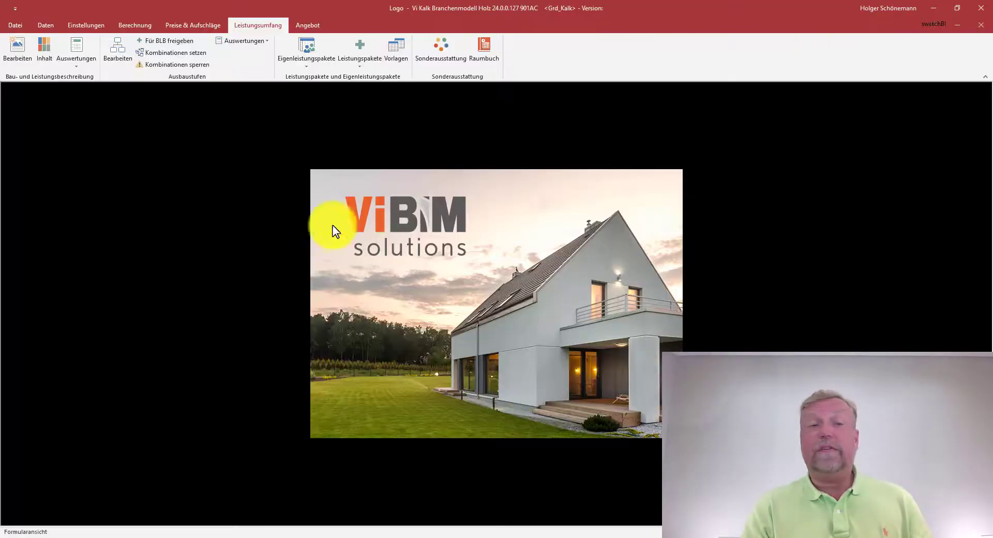
Open project Muster and bring up its Preisübersicht totalling 511.608,93 €
click(43, 25)
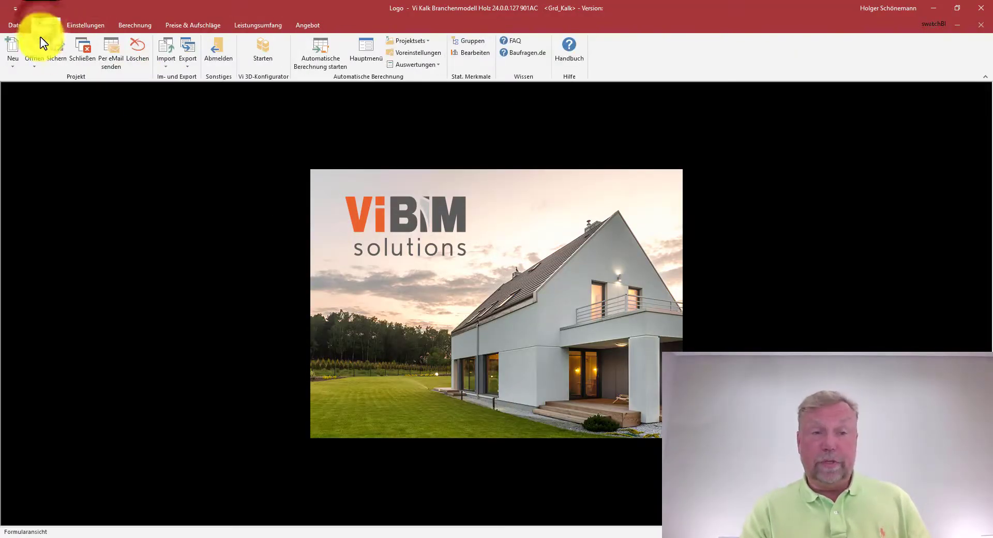
click(39, 73)
click(45, 90)
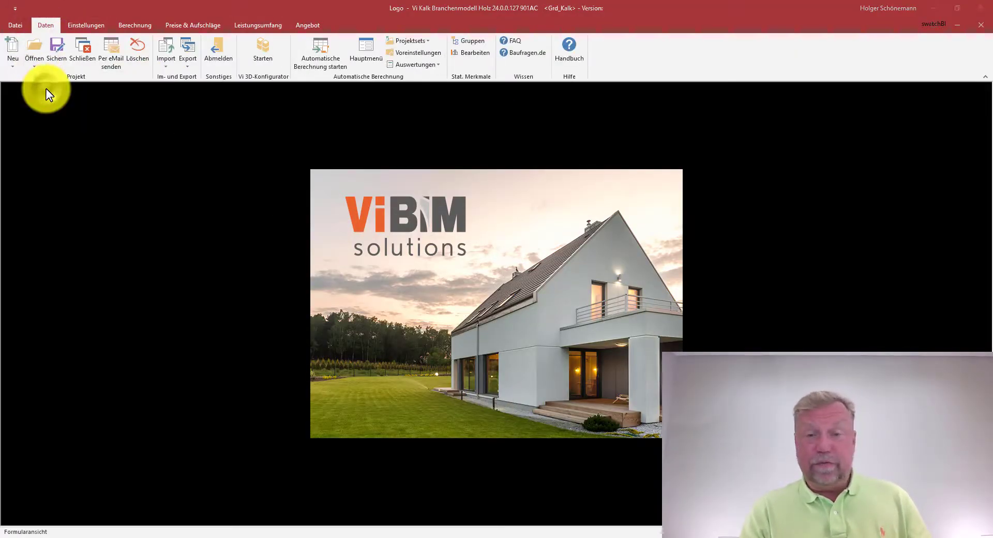
click(639, 368)
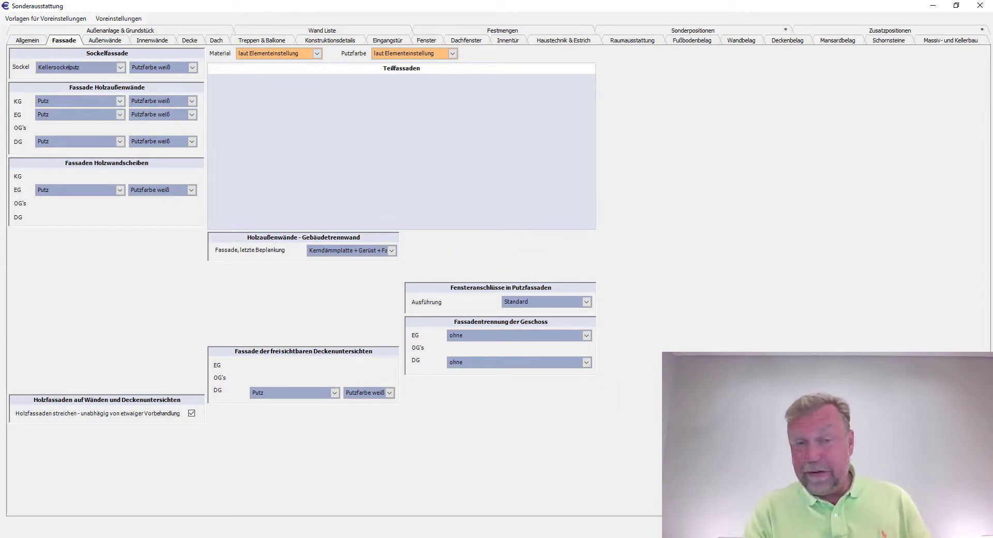
click(418, 535)
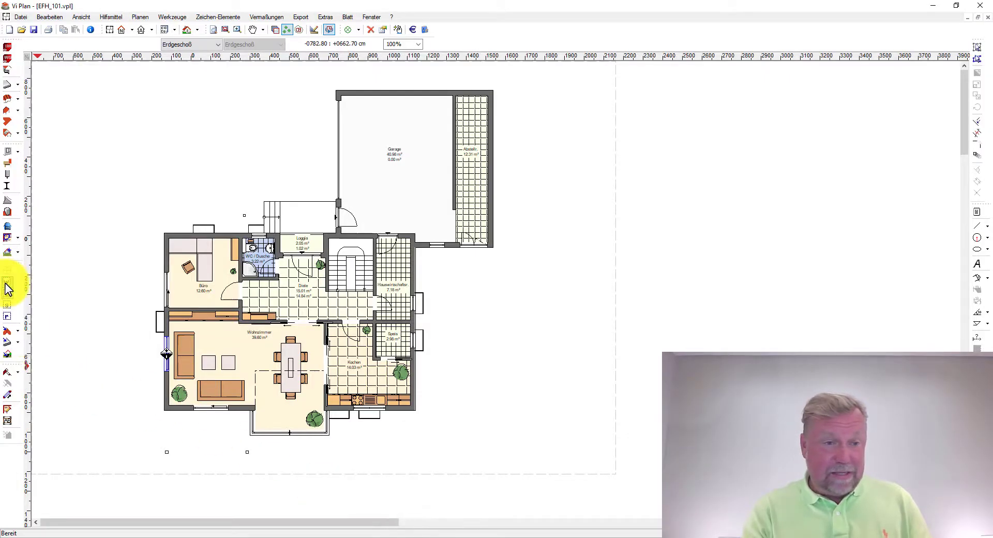
Draw a red Reibeputz rectangle on the right outer wall from above the ridge to the base
click(6, 286)
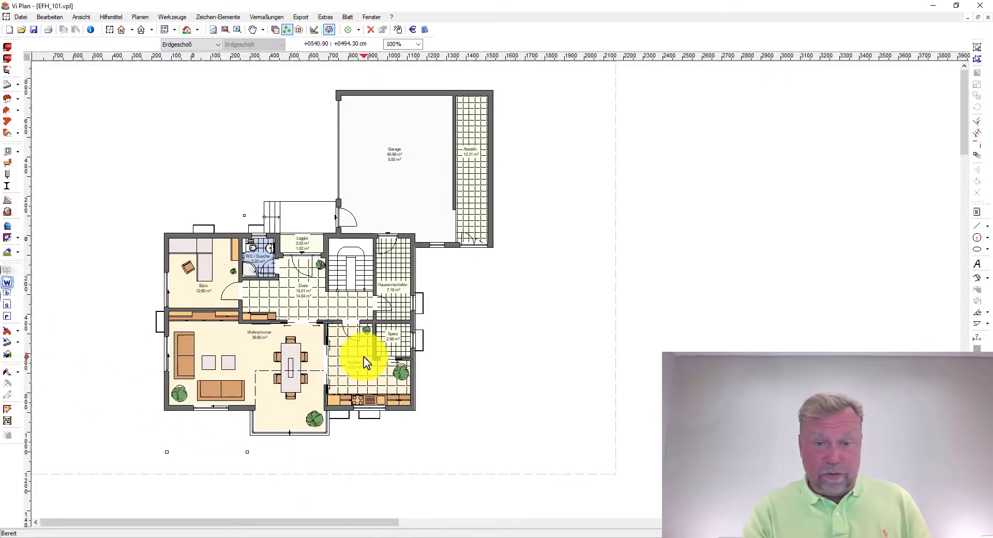
click(413, 328)
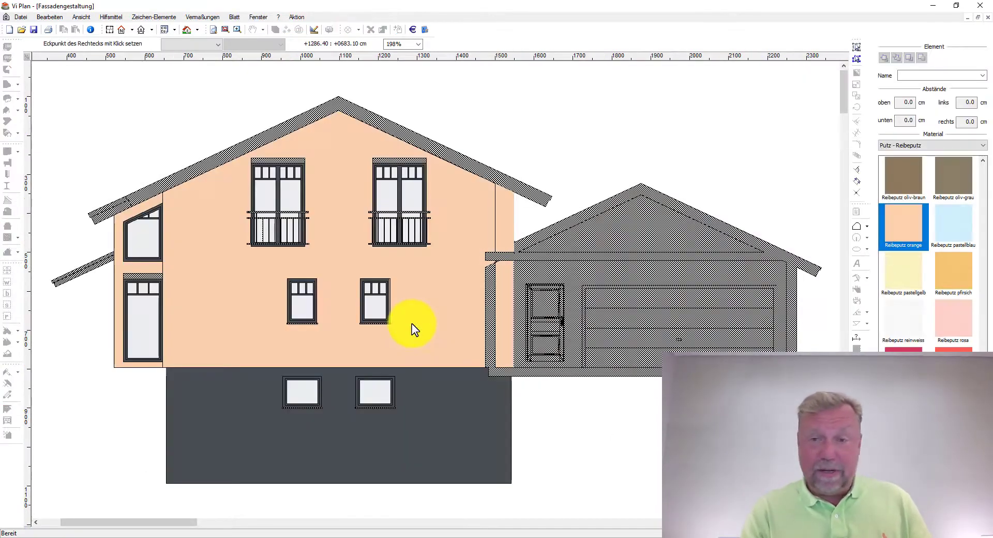
click(289, 77)
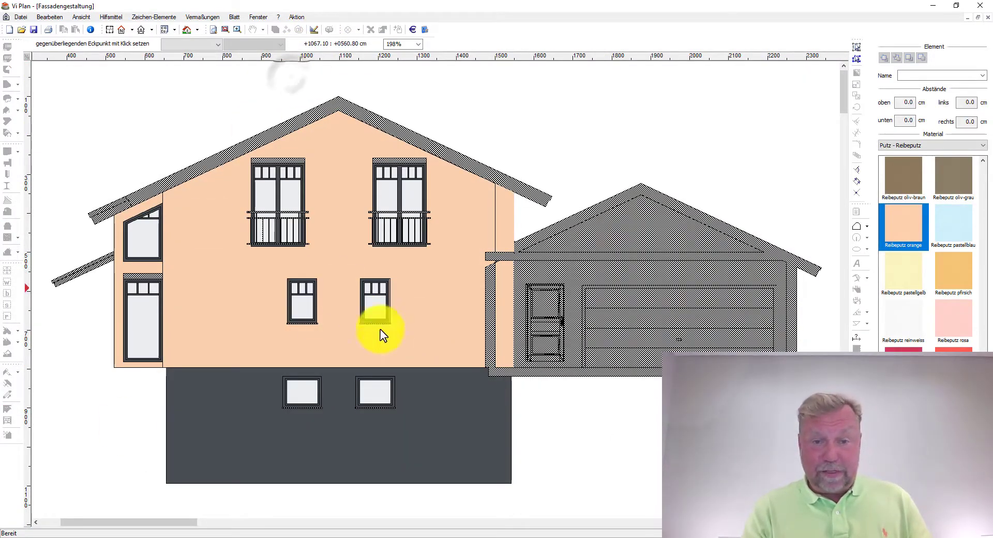
click(381, 371)
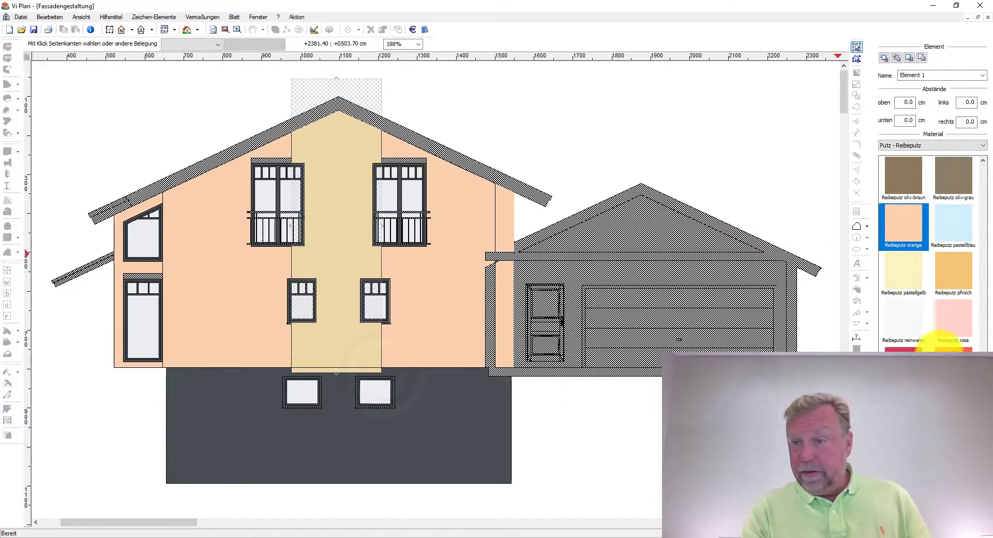
click(903, 350)
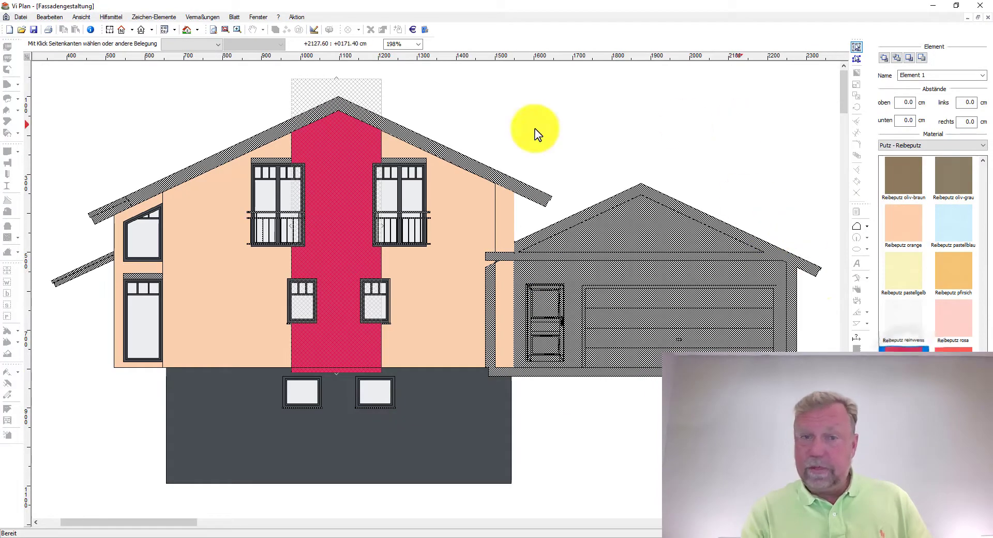
Snap the band's left and right edges to the window lines and name it Fassadenband C1
click(291, 228)
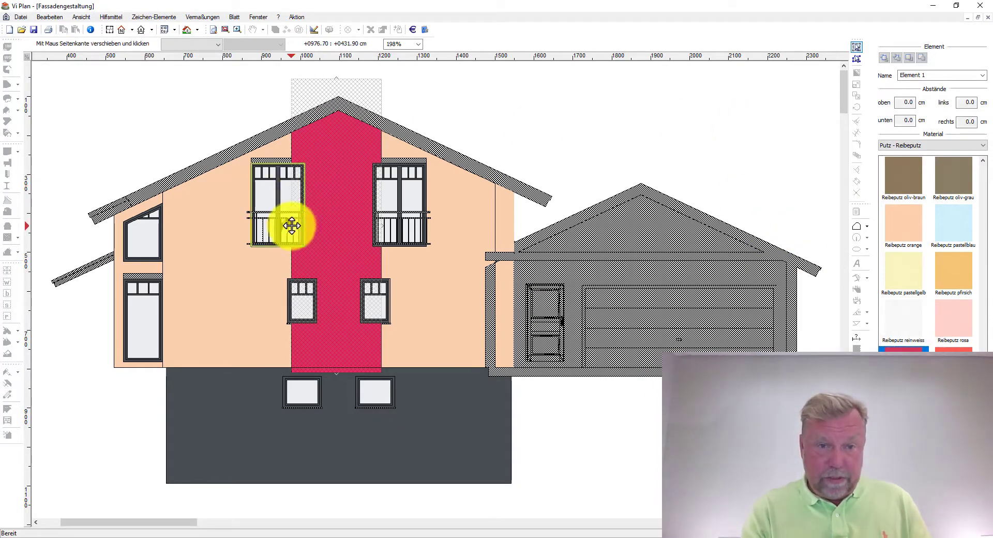
click(306, 204)
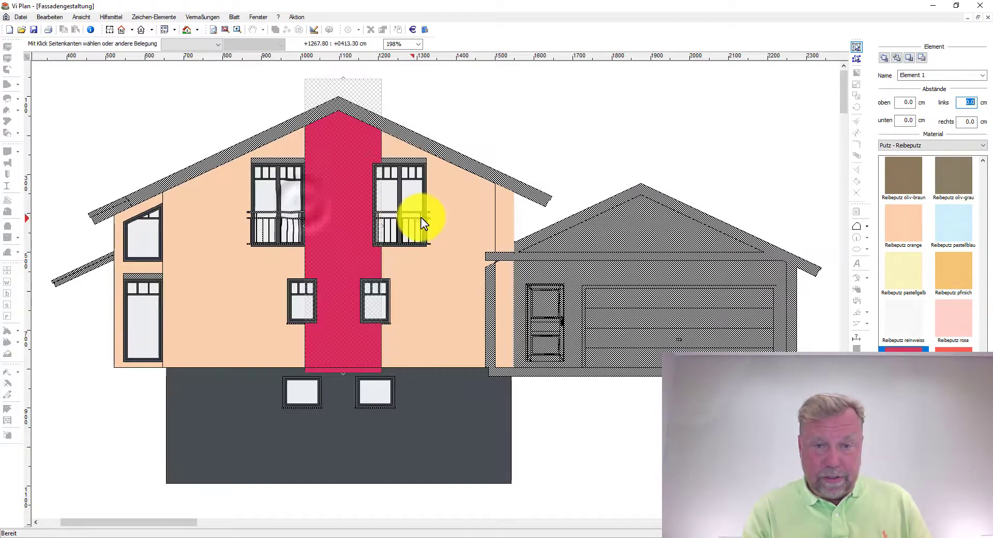
click(382, 226)
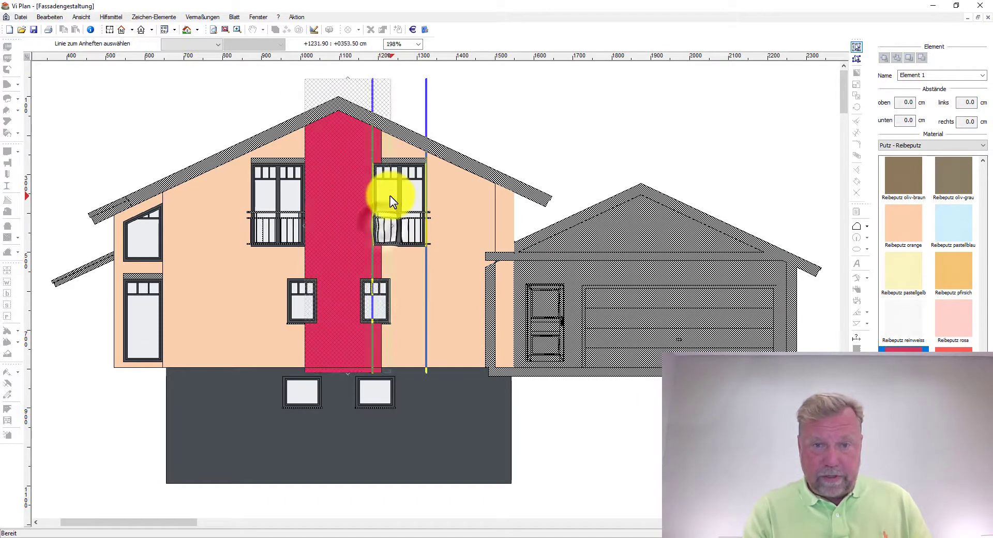
click(373, 195)
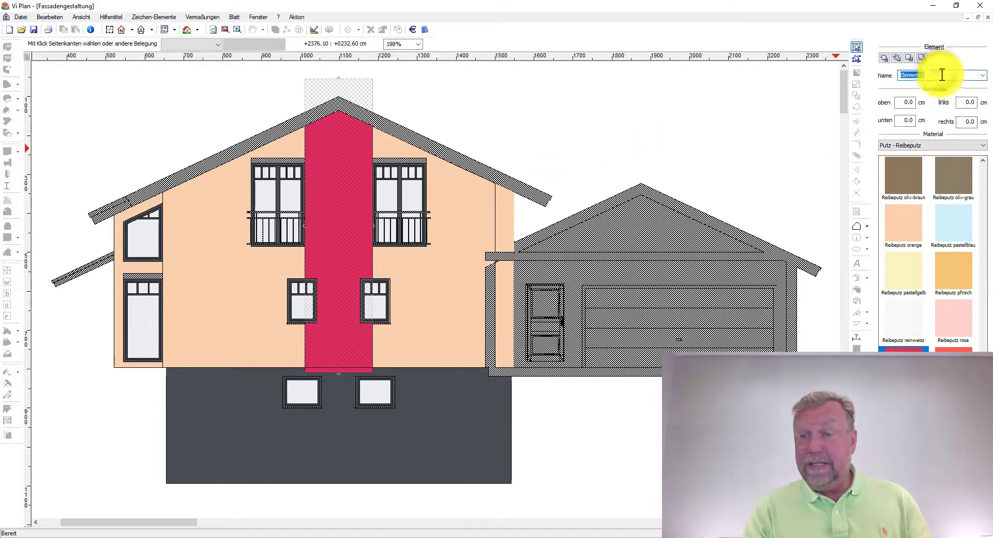
text(Fassadenband)
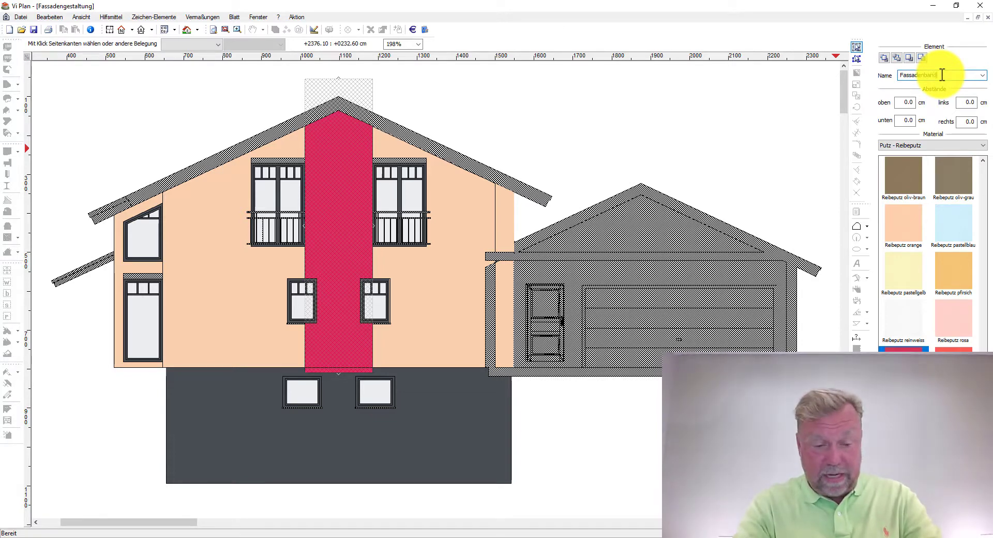
text( C1)
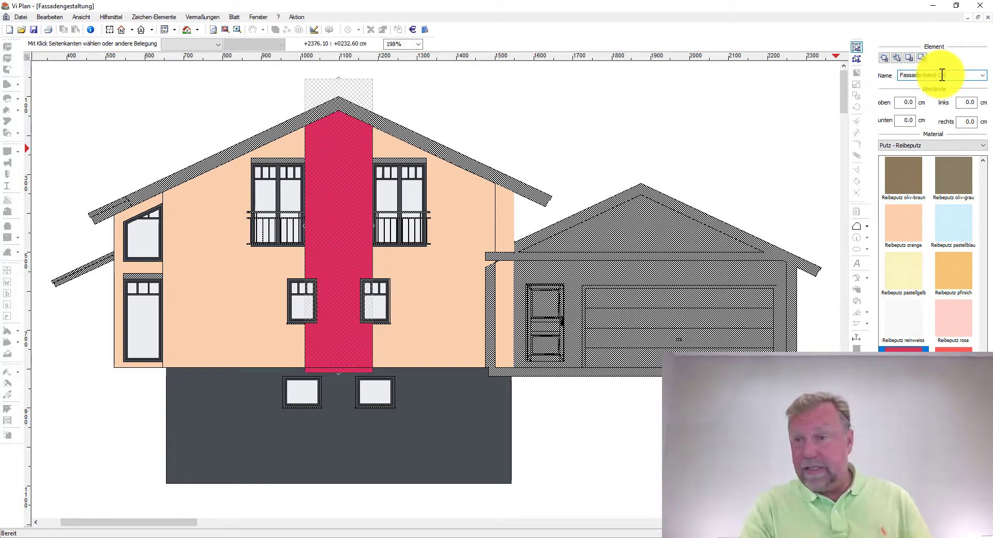
click(714, 123)
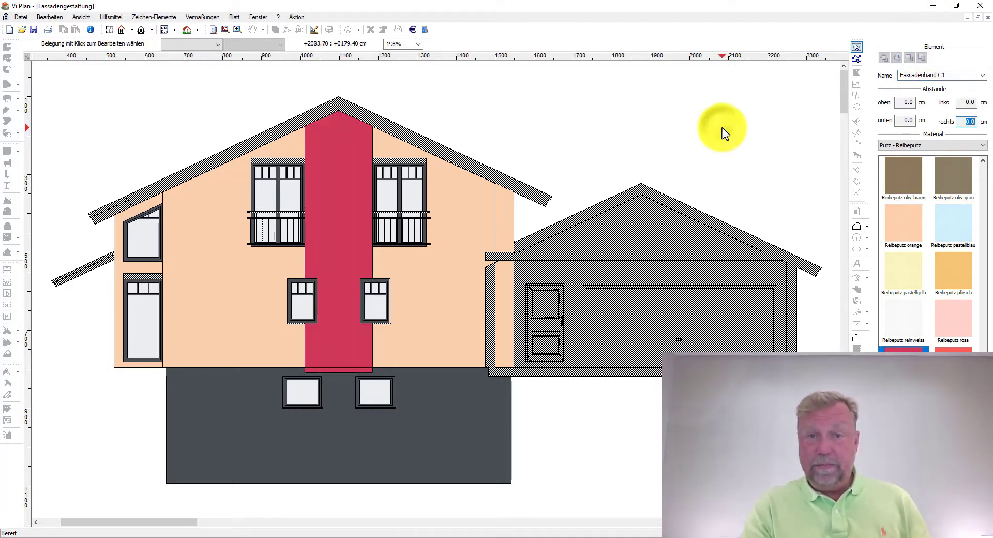
Close the facade design and start Projekt kalkulieren for EFH_101
click(986, 17)
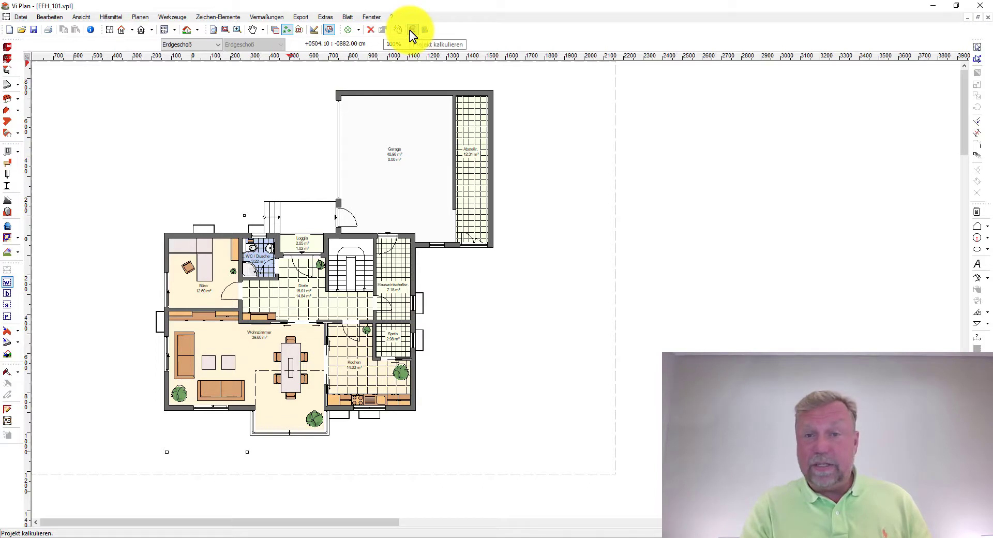
click(303, 18)
click(317, 37)
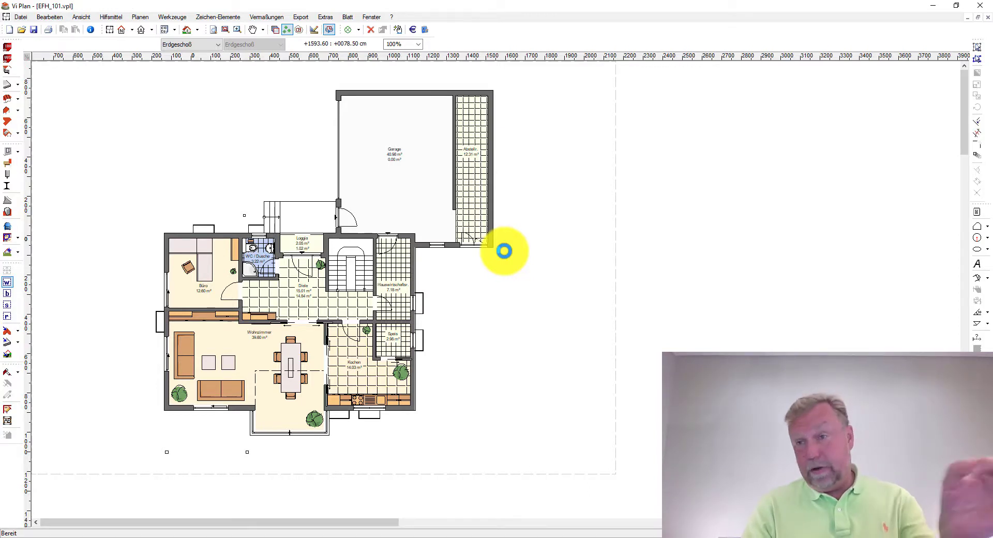
Check the Notizen für Kalkulation in Projektdaten and cancel without changes
click(49, 17)
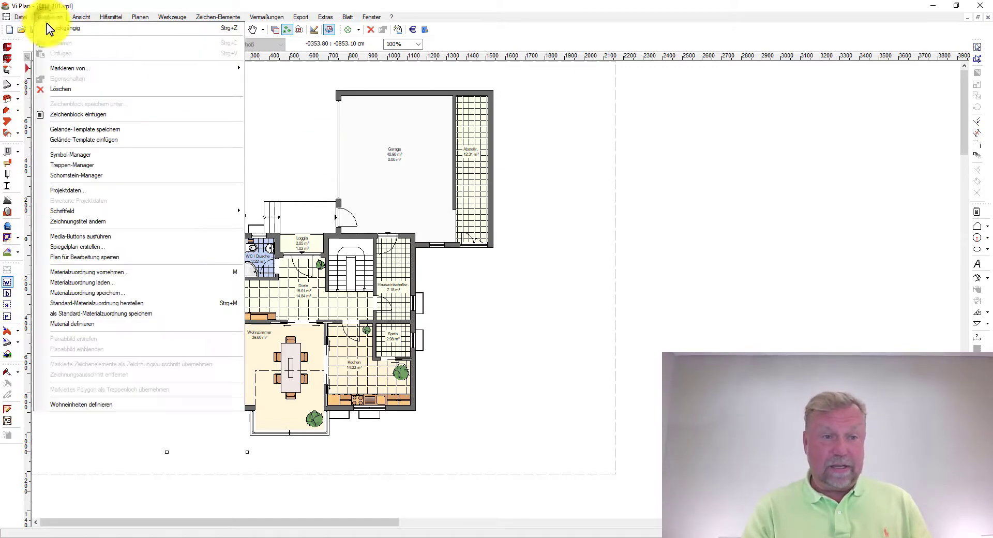
click(106, 193)
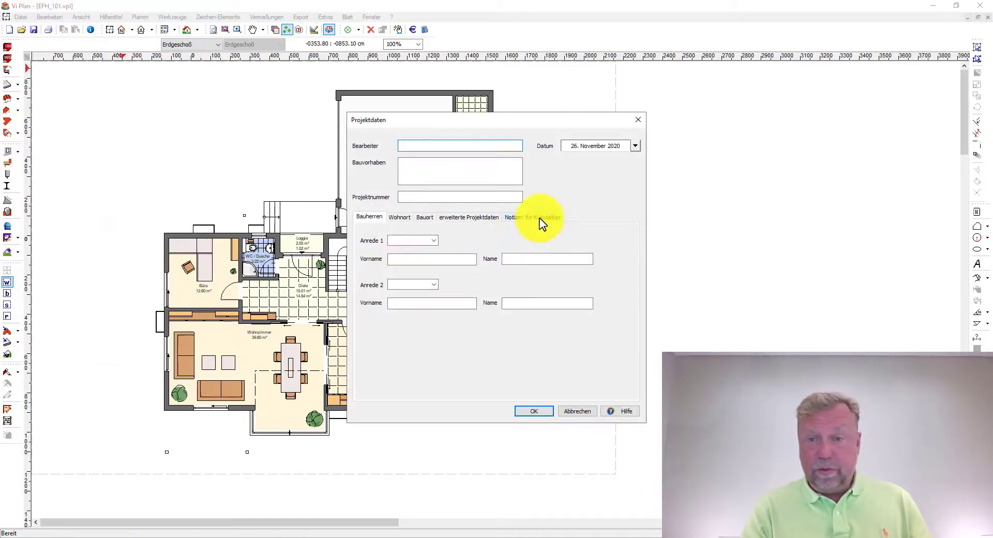
click(535, 217)
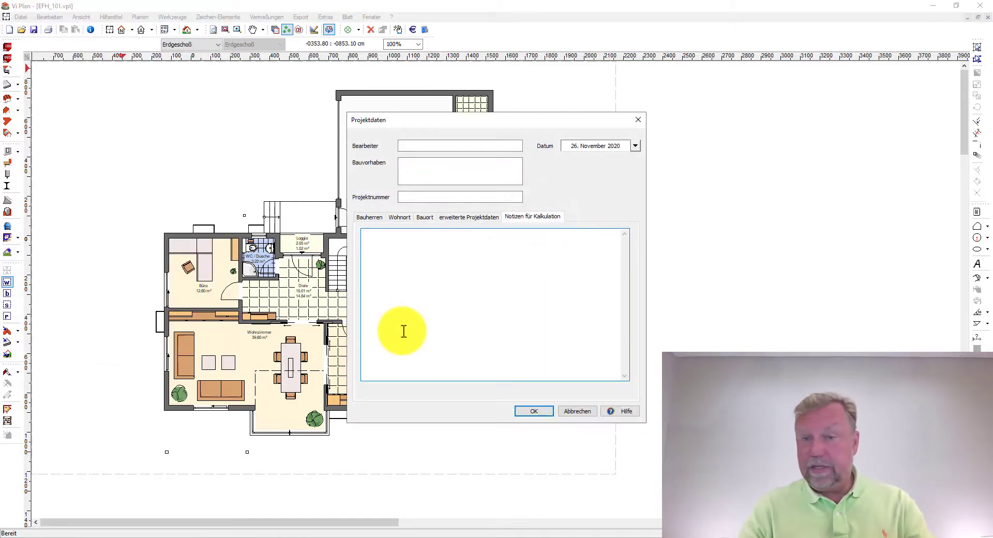
click(576, 411)
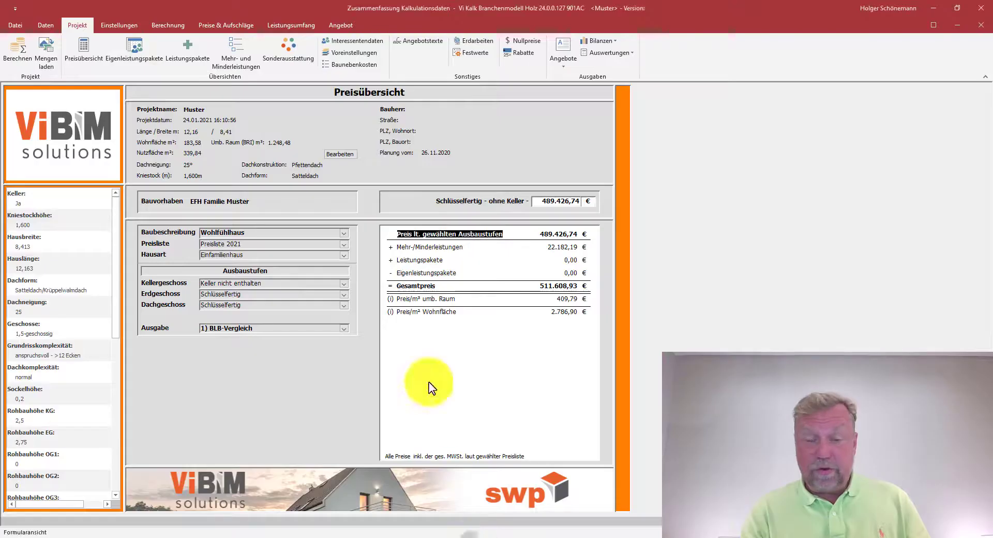
Load the Vi-Plan quantities into the Muster calculation with Mengen laden
click(44, 63)
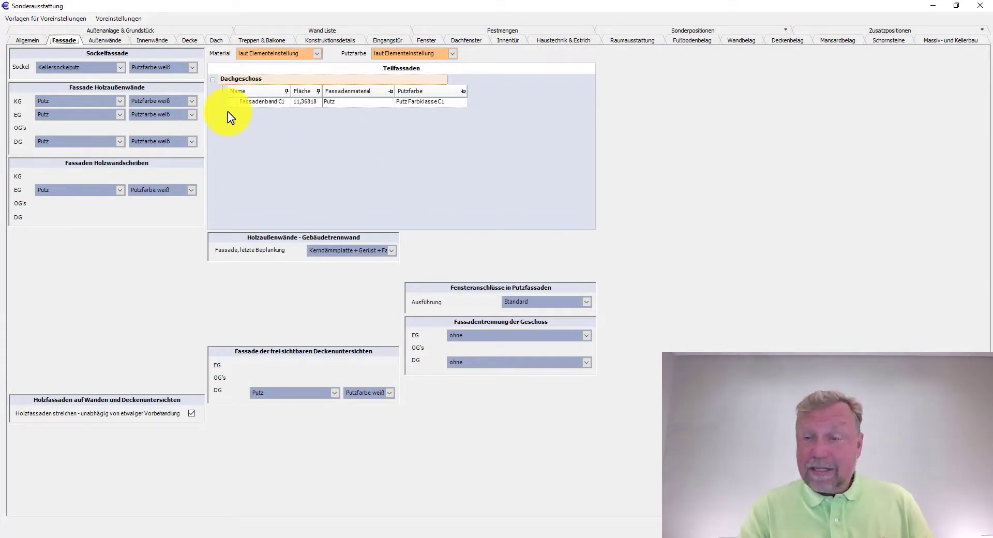
click(269, 103)
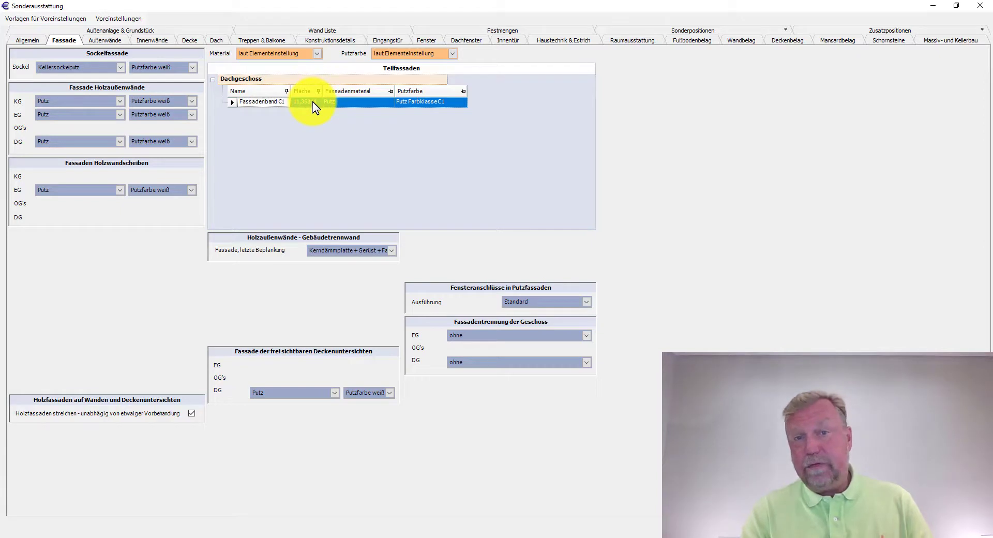
mouse_move(420, 102)
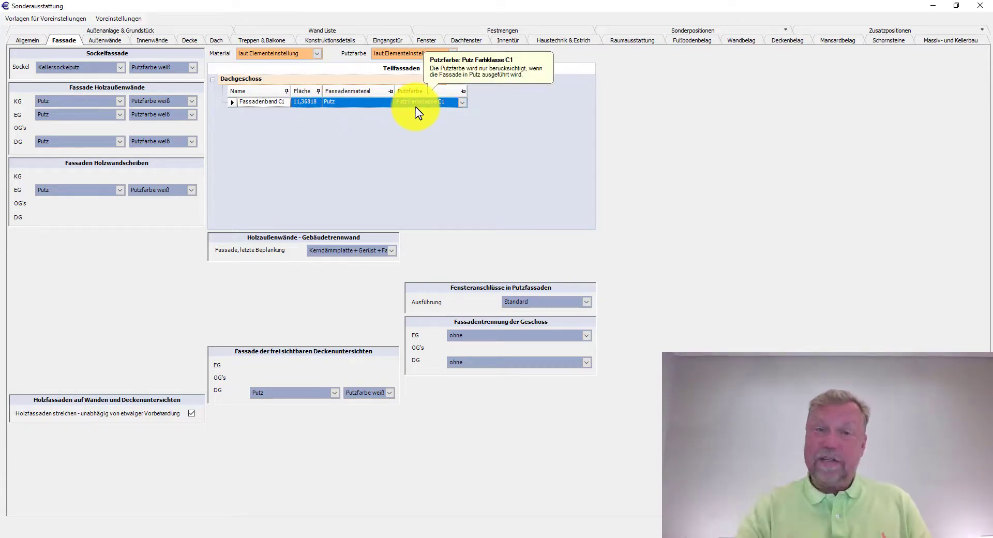
click(389, 103)
click(388, 104)
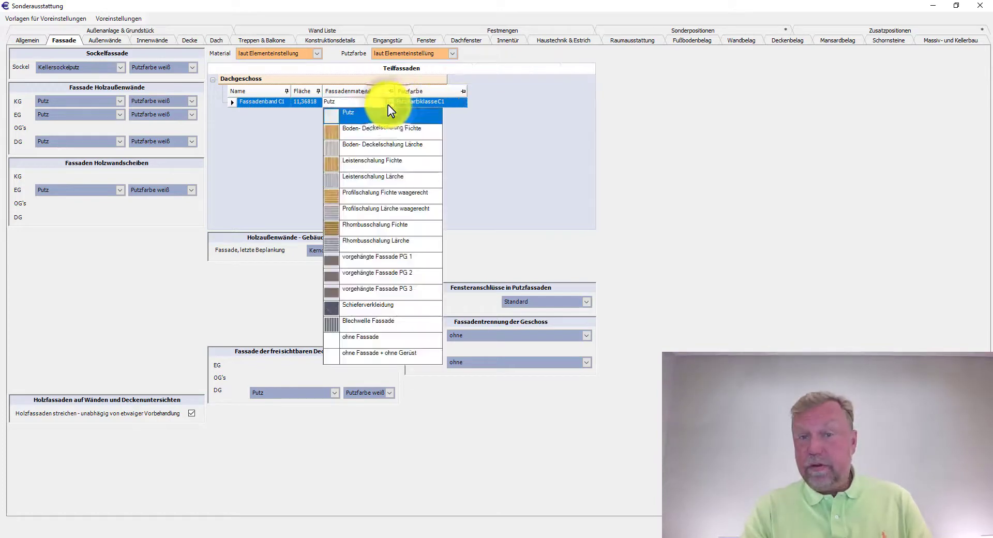
click(387, 105)
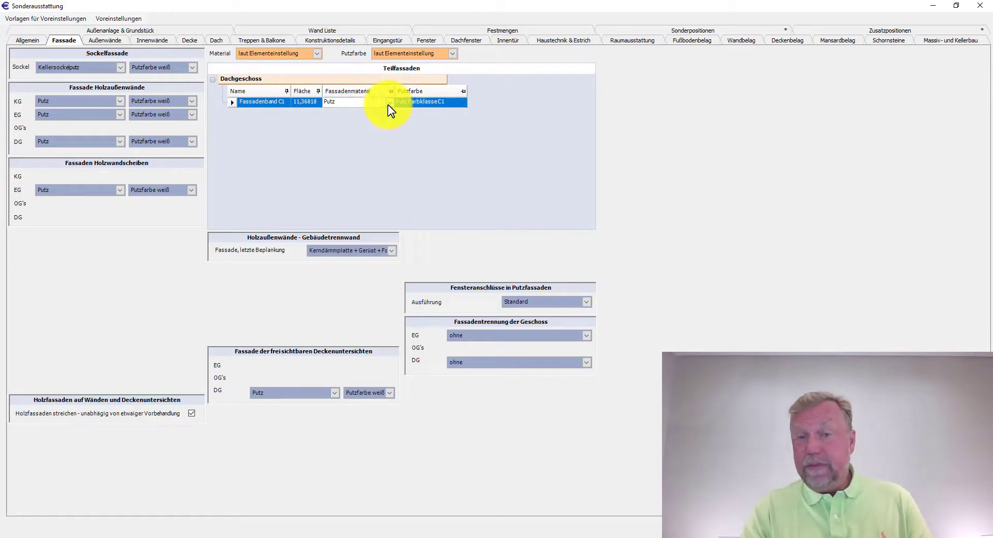
click(461, 104)
click(462, 103)
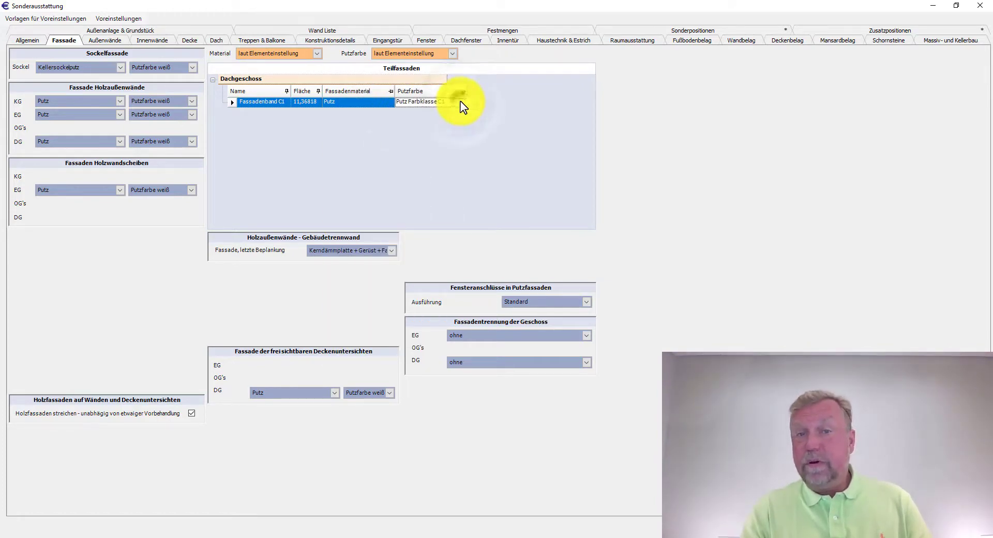
click(317, 56)
click(317, 58)
click(452, 54)
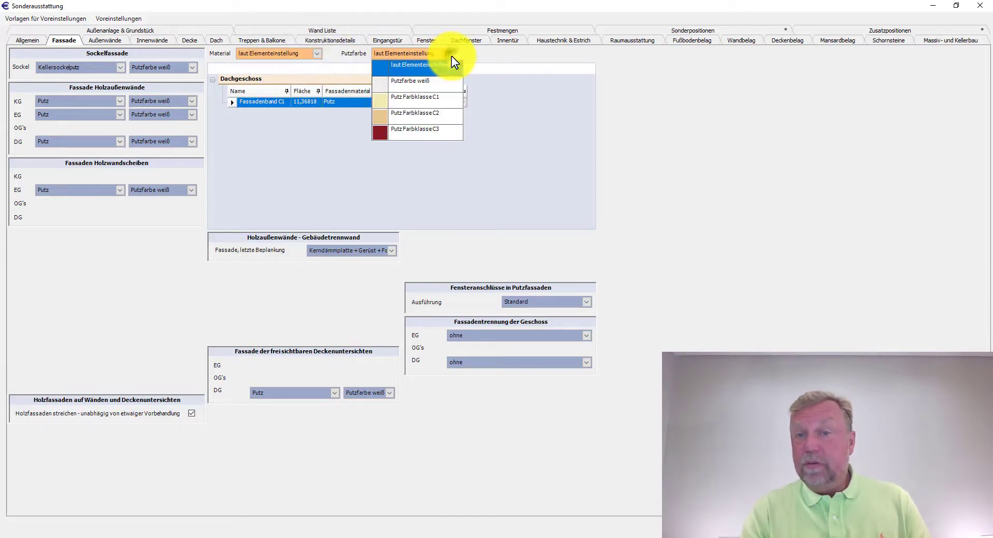
click(452, 56)
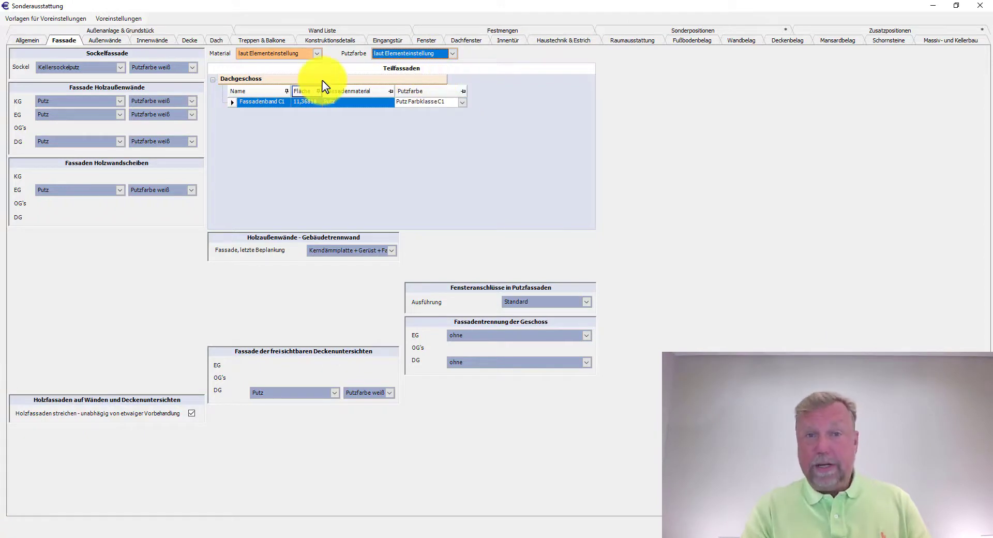
click(314, 54)
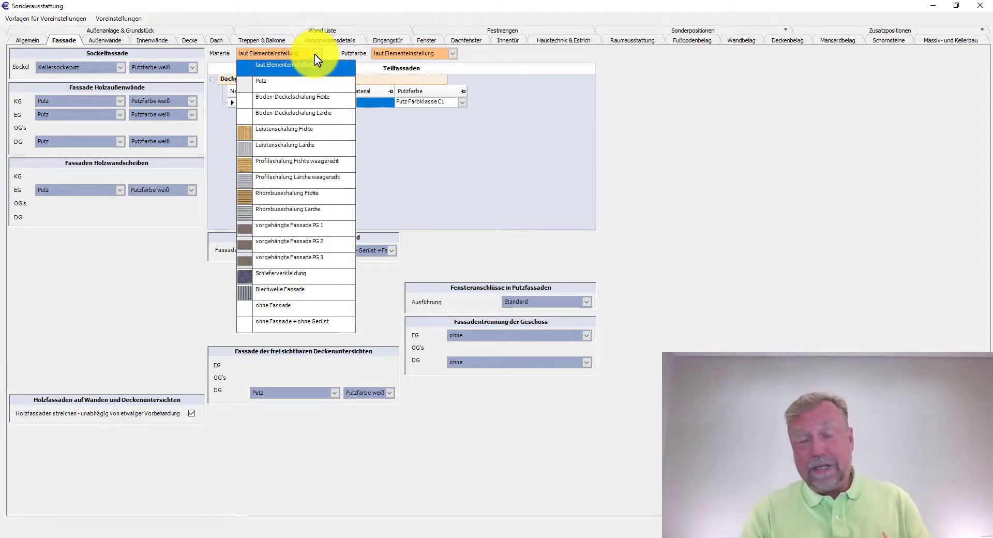
click(314, 54)
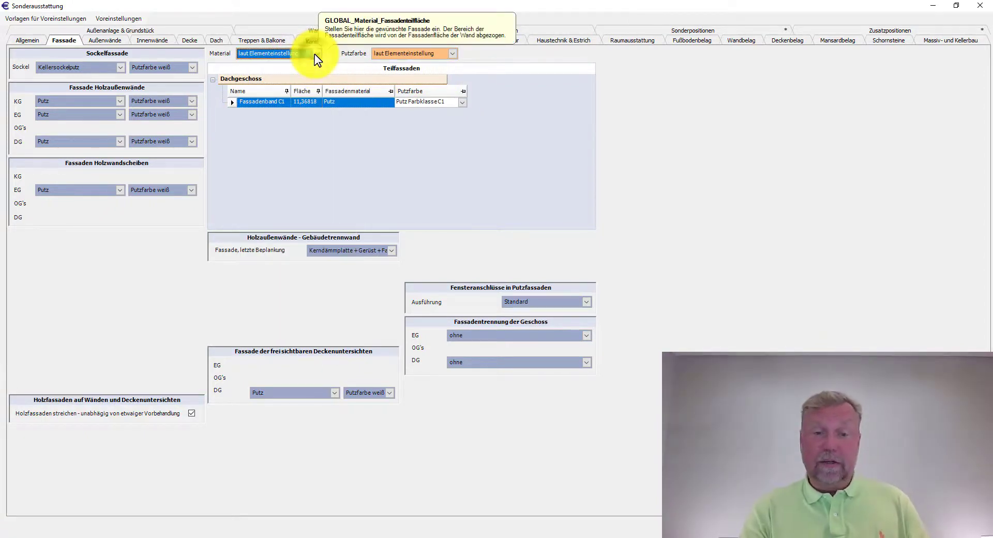